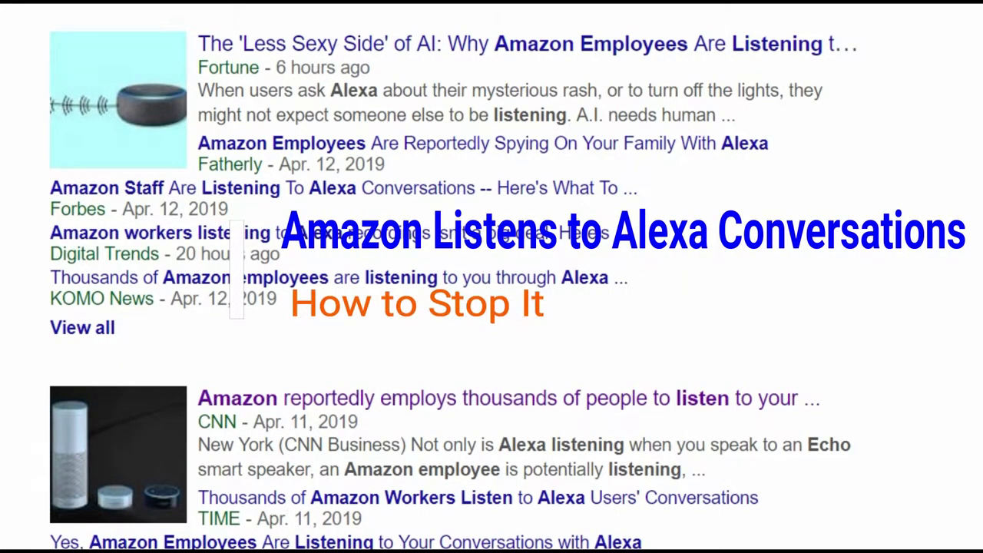
- Look through the news search results about Amazon employees listening to Alexa conversations
{"action": "scroll", "coordinate": [451, 282], "scroll_direction": "down", "scroll_amount": 3}
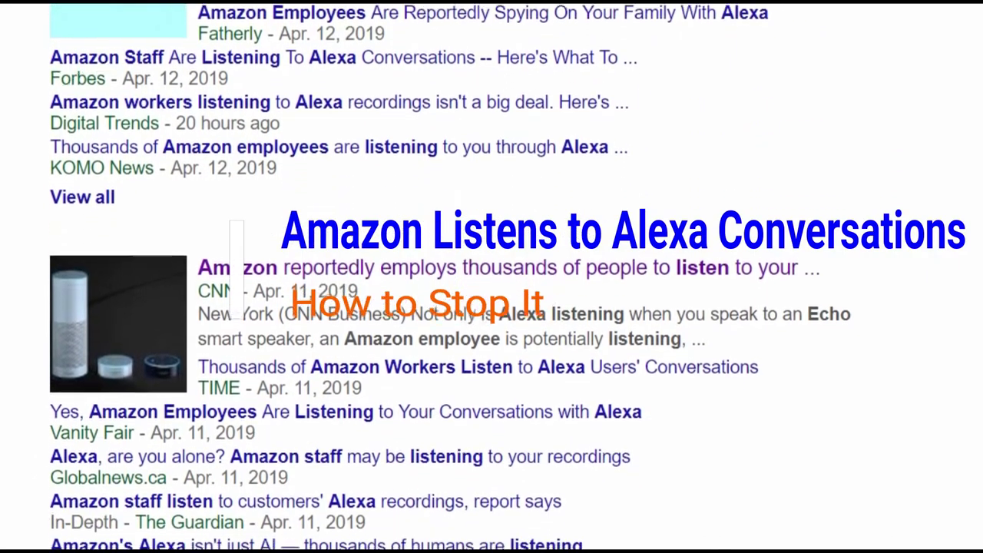
{"action": "scroll", "coordinate": [491, 308], "scroll_direction": "down", "scroll_amount": 3}
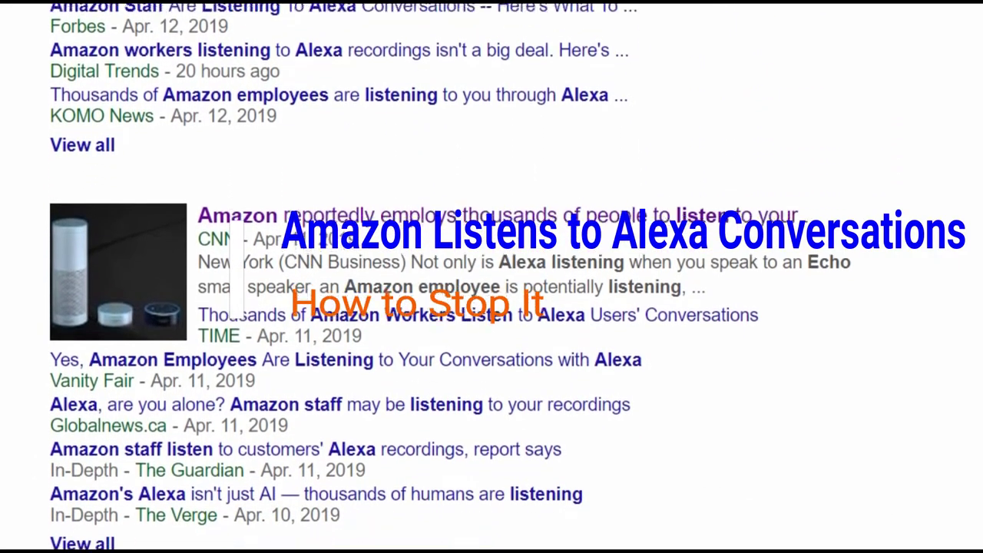
{"action": "scroll", "coordinate": [492, 307], "scroll_direction": "down", "scroll_amount": 1}
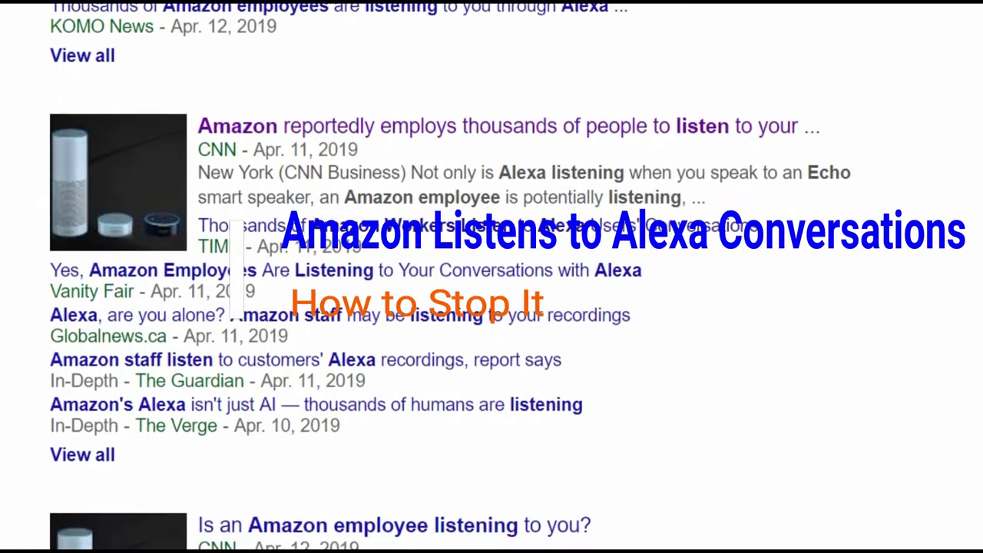
{"action": "scroll", "coordinate": [492, 307], "scroll_direction": "down", "scroll_amount": 2}
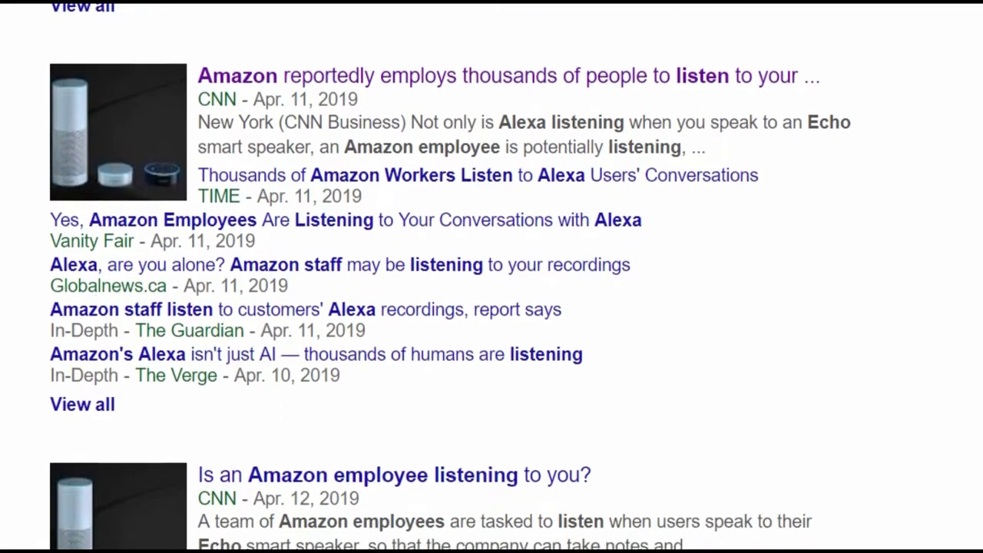
{"action": "scroll", "coordinate": [492, 307], "scroll_direction": "down", "scroll_amount": 2}
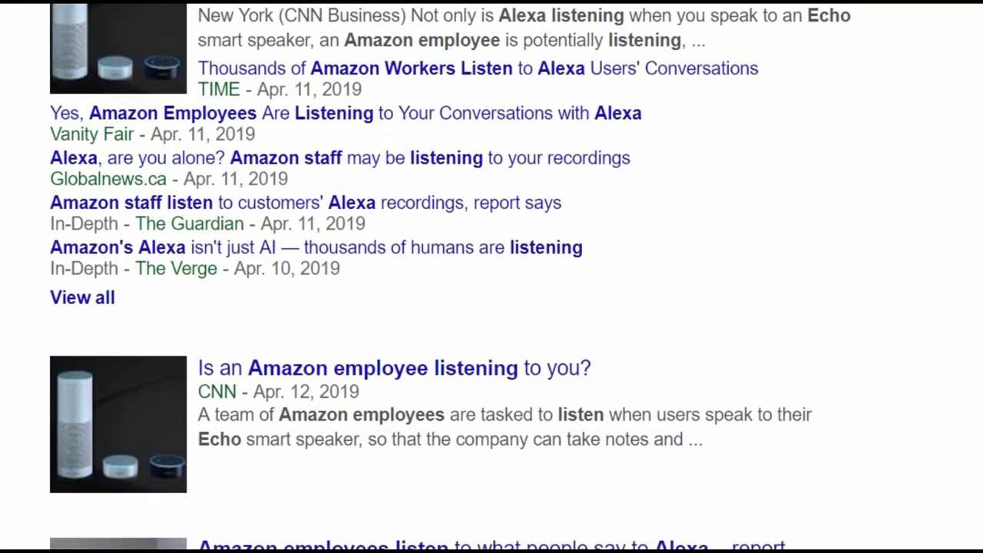
{"action": "scroll", "coordinate": [492, 307], "scroll_direction": "down", "scroll_amount": 4}
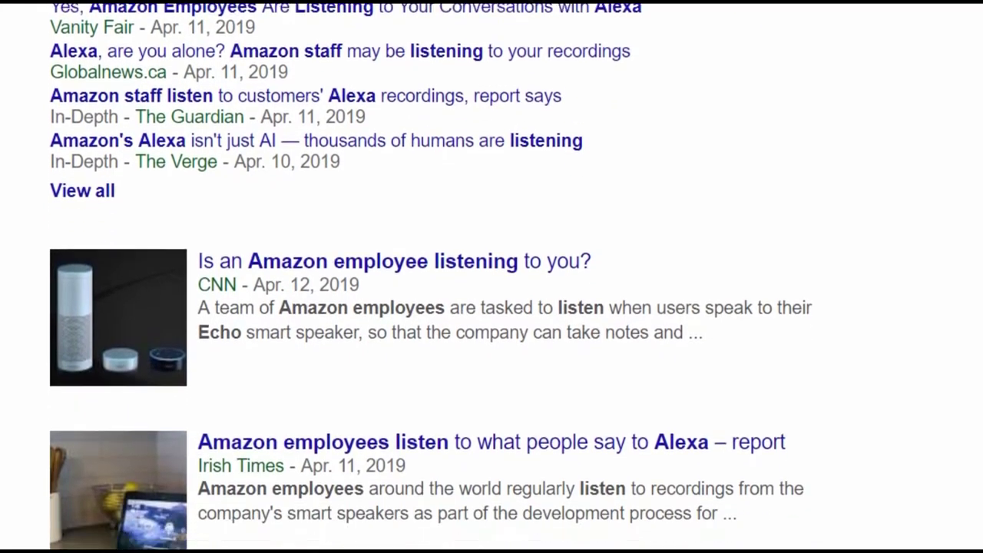
{"action": "scroll", "coordinate": [492, 308], "scroll_direction": "down", "scroll_amount": 3}
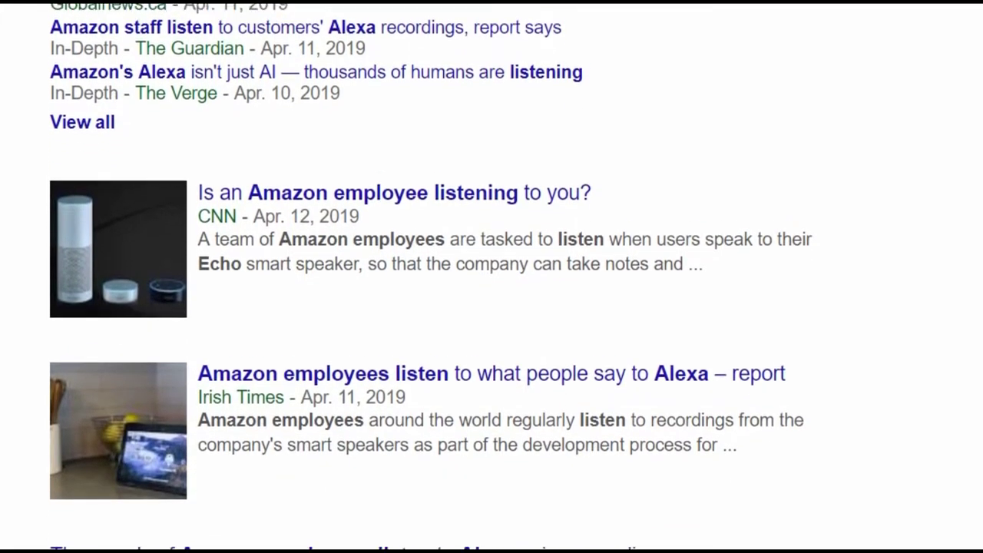
{"action": "scroll", "coordinate": [491, 308], "scroll_direction": "down", "scroll_amount": 3}
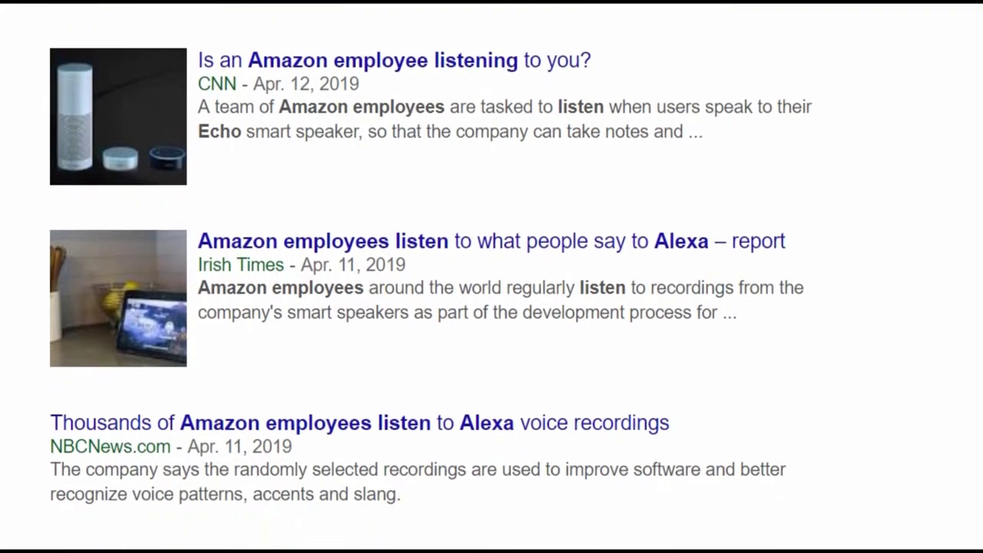
{"action": "scroll", "coordinate": [492, 307], "scroll_direction": "down", "scroll_amount": 5}
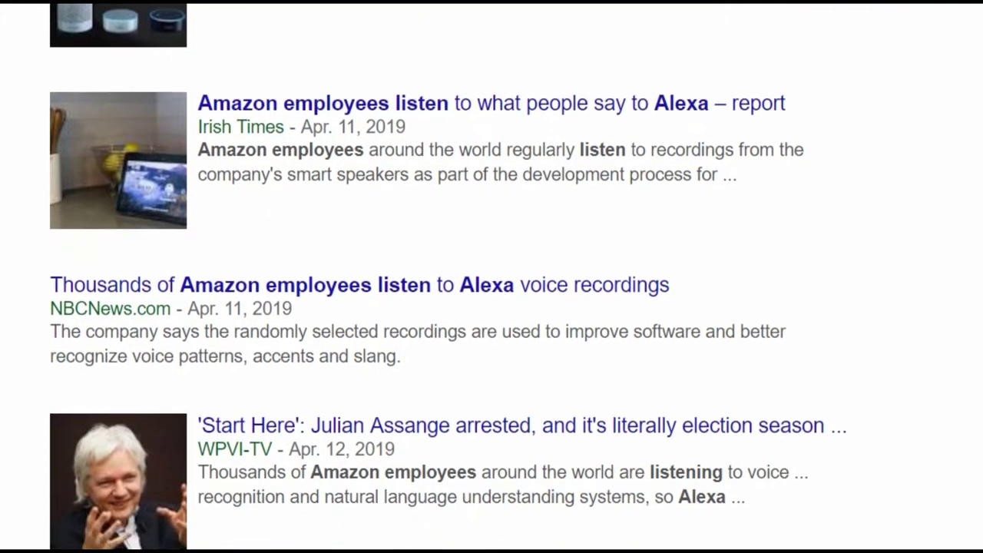
{"action": "scroll", "coordinate": [492, 307], "scroll_direction": "down", "scroll_amount": 5}
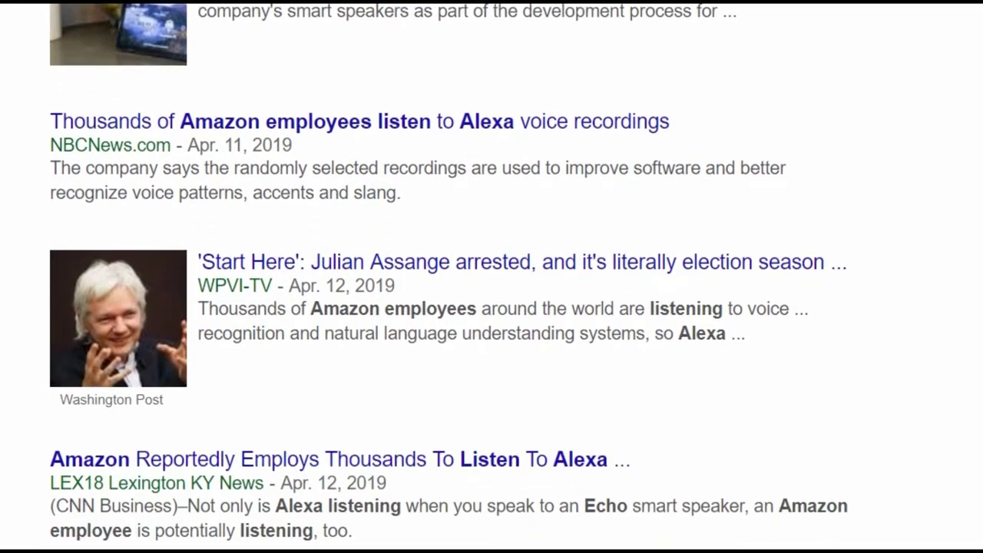
{"action": "scroll", "coordinate": [491, 307], "scroll_direction": "down", "scroll_amount": 5}
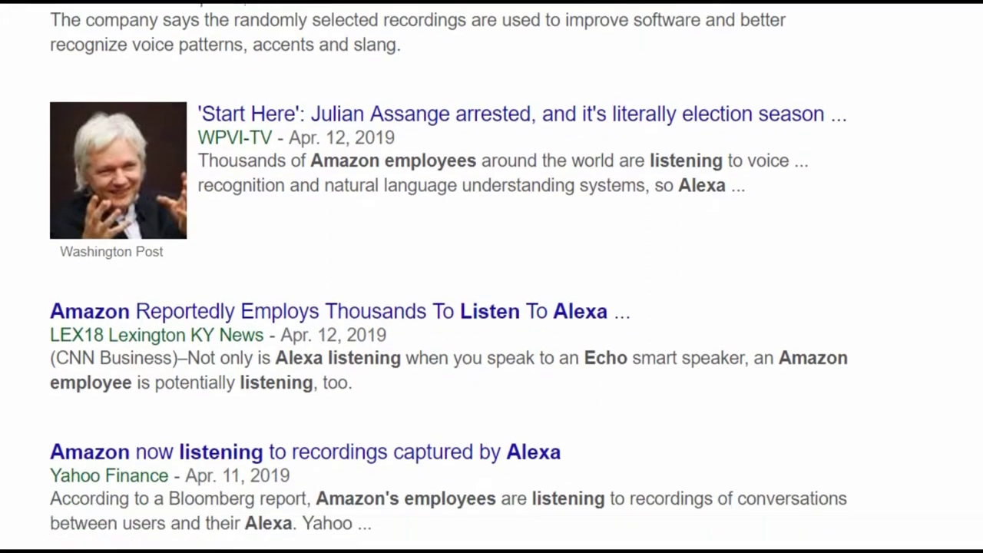
{"action": "scroll", "coordinate": [492, 307], "scroll_direction": "down", "scroll_amount": 3}
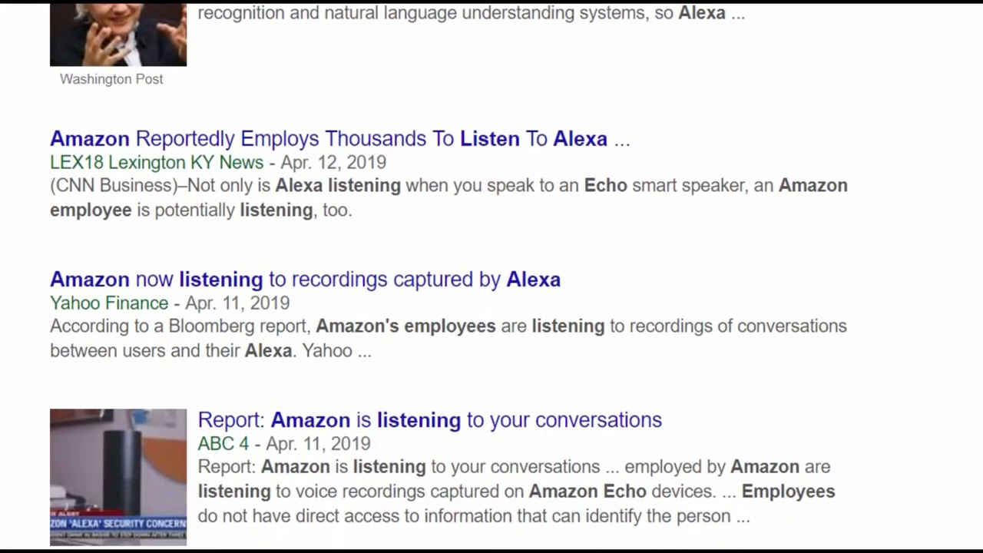
{"action": "scroll", "coordinate": [491, 308], "scroll_direction": "down", "scroll_amount": 4}
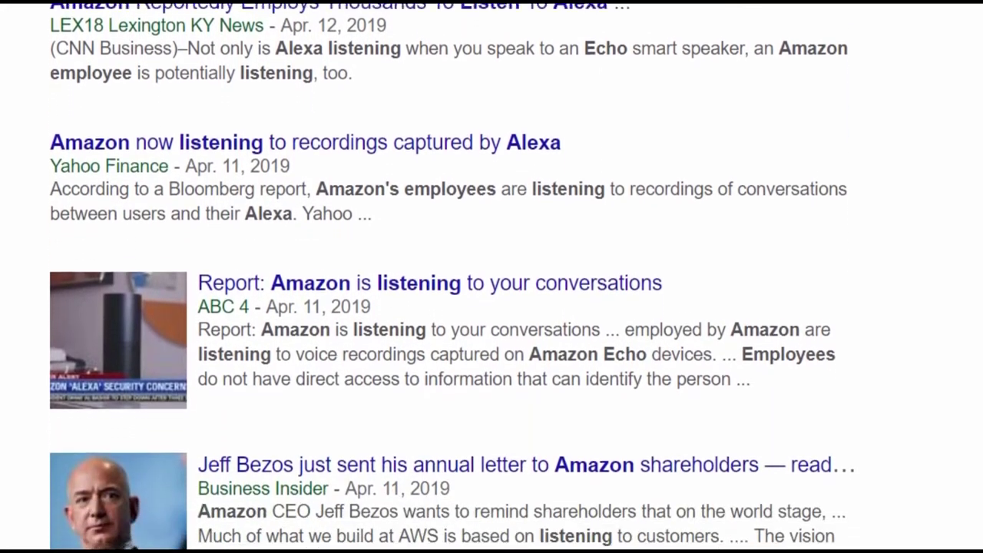
{"action": "scroll", "coordinate": [492, 307], "scroll_direction": "down", "scroll_amount": 4}
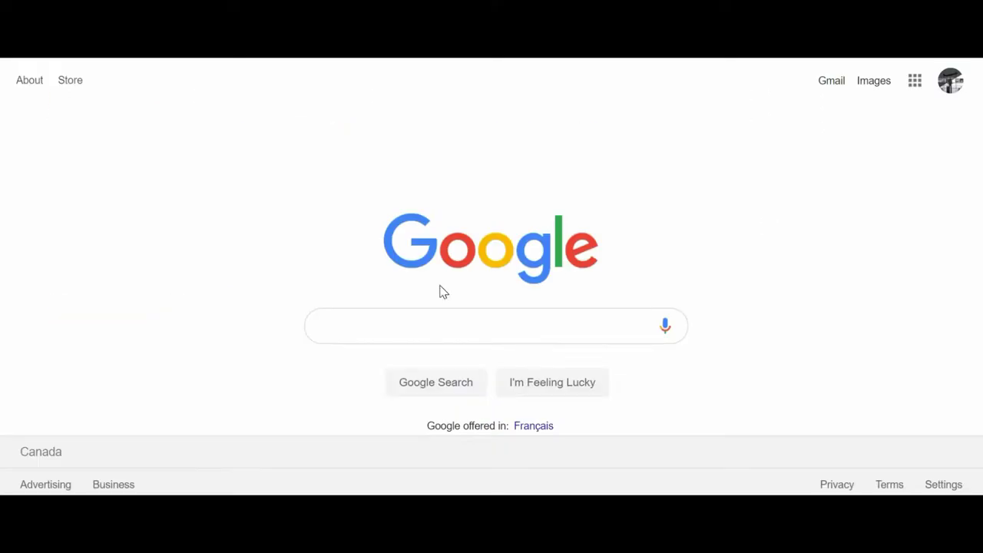
- Search Google for "amazon alexa.ca"
{"action": "left_click", "coordinate": [386, 327]}
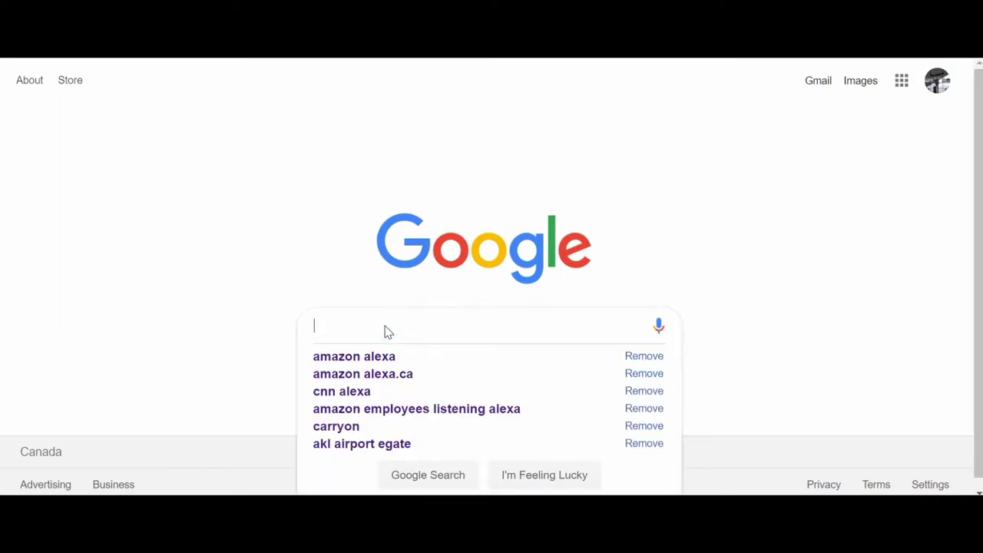
{"action": "type", "text": "ama"}
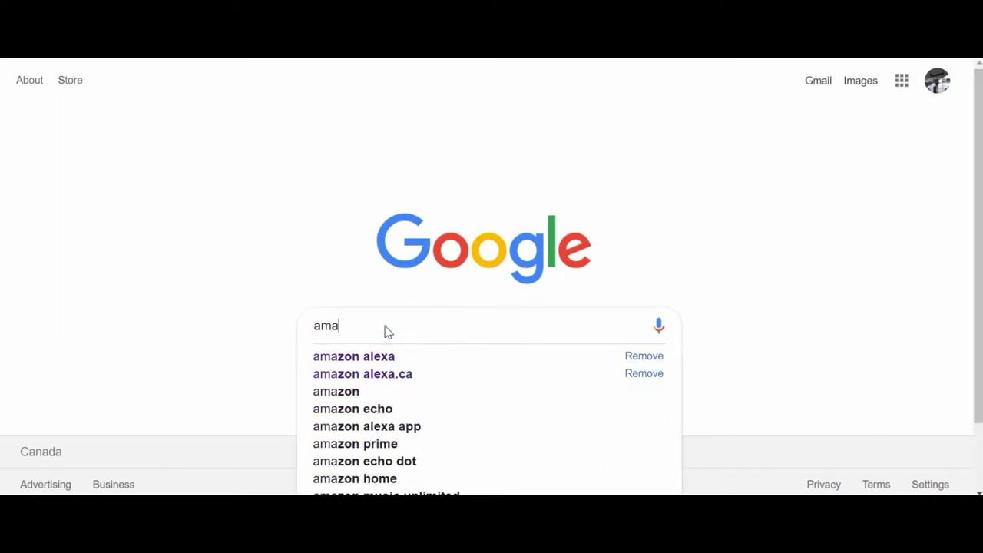
{"action": "type", "text": "zon al"}
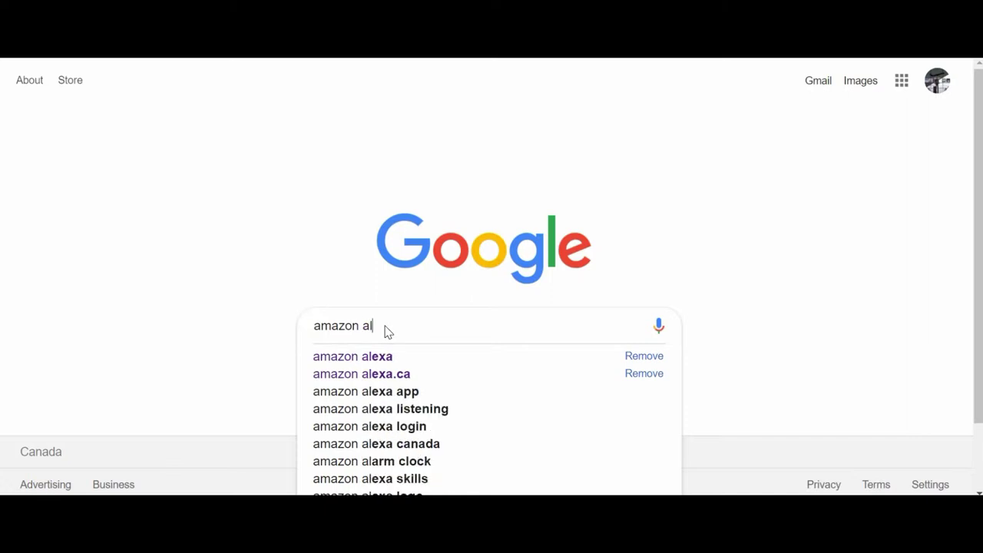
{"action": "type", "text": "exa.ca"}
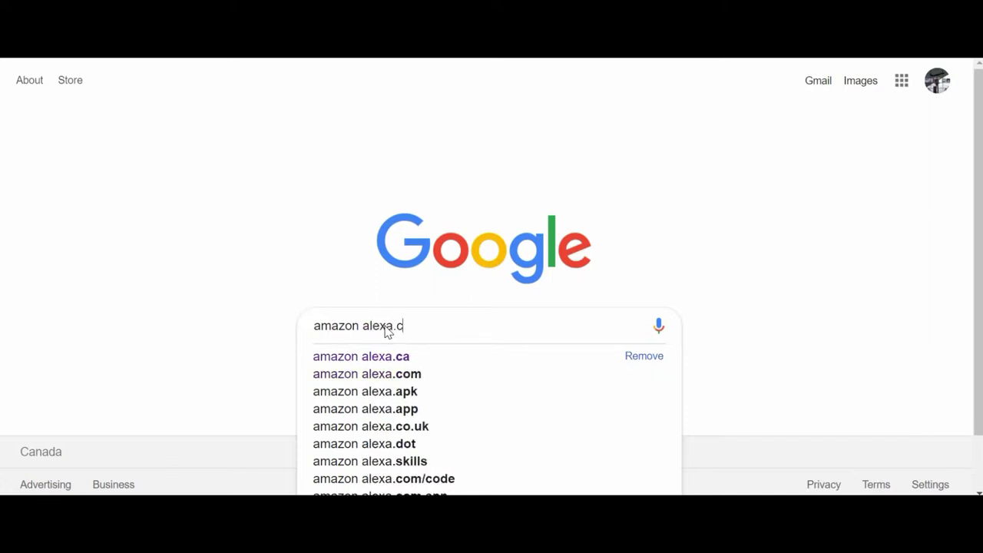
{"action": "key", "text": "Escape"}
{"action": "key", "text": "Return"}
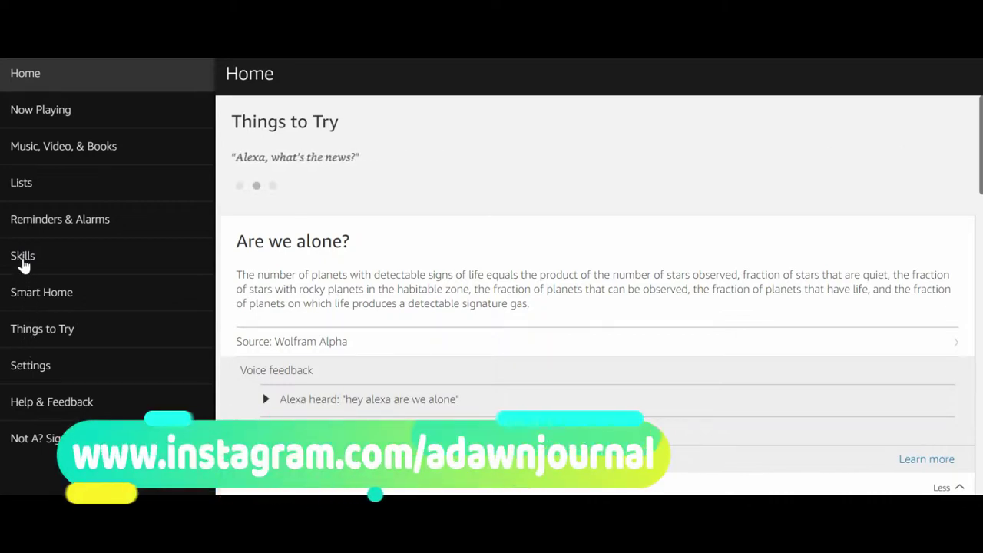
- Open the Alexa Skills section and look through its featured skill groups and the list of skill categories
{"action": "left_click", "coordinate": [22, 262]}
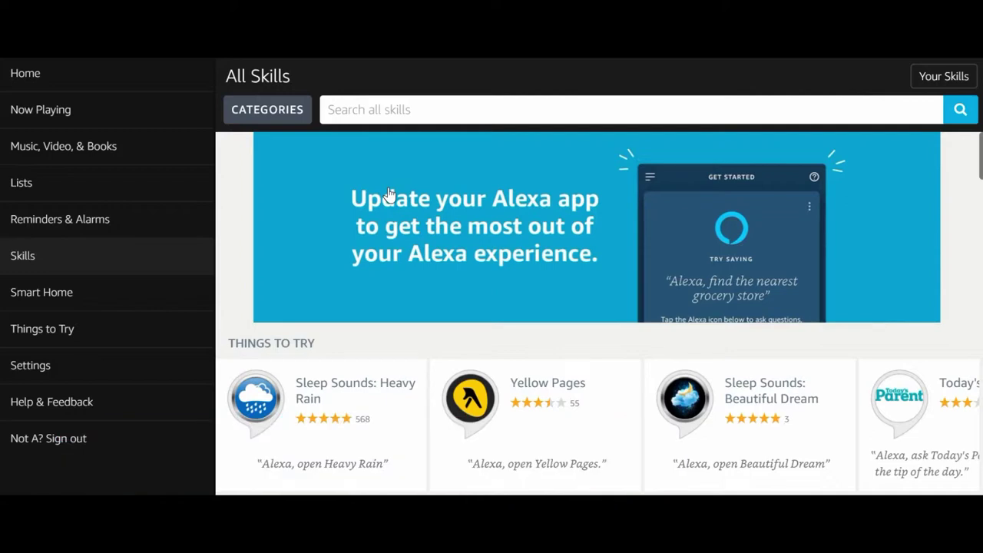
{"action": "scroll", "coordinate": [389, 194], "scroll_direction": "down", "scroll_amount": 3}
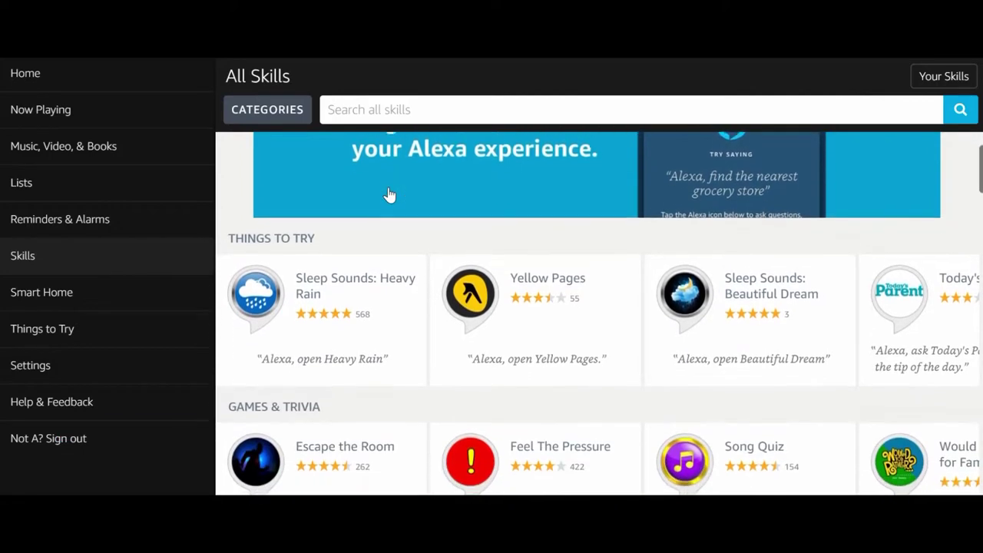
{"action": "scroll", "coordinate": [390, 194], "scroll_direction": "down", "scroll_amount": 2}
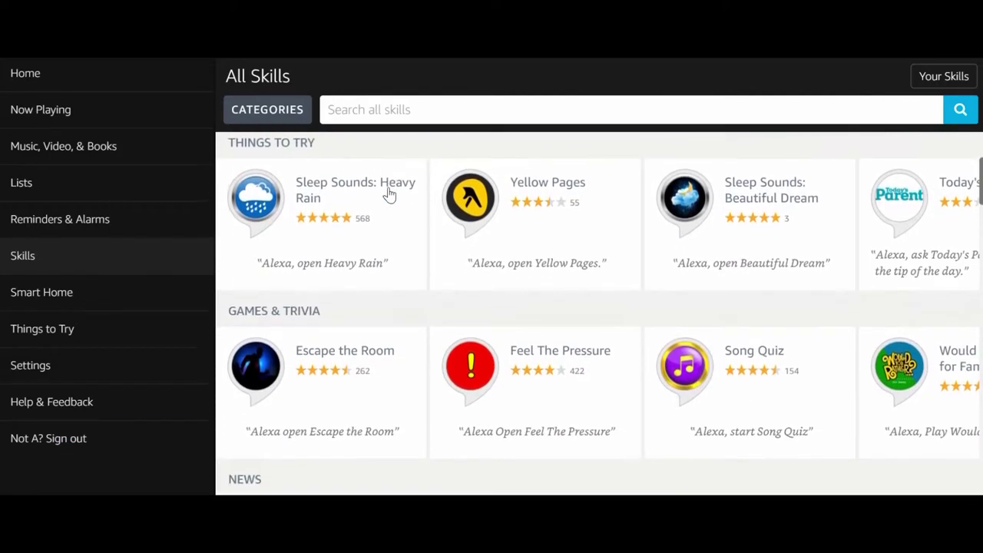
{"action": "scroll", "coordinate": [390, 195], "scroll_direction": "down", "scroll_amount": 3}
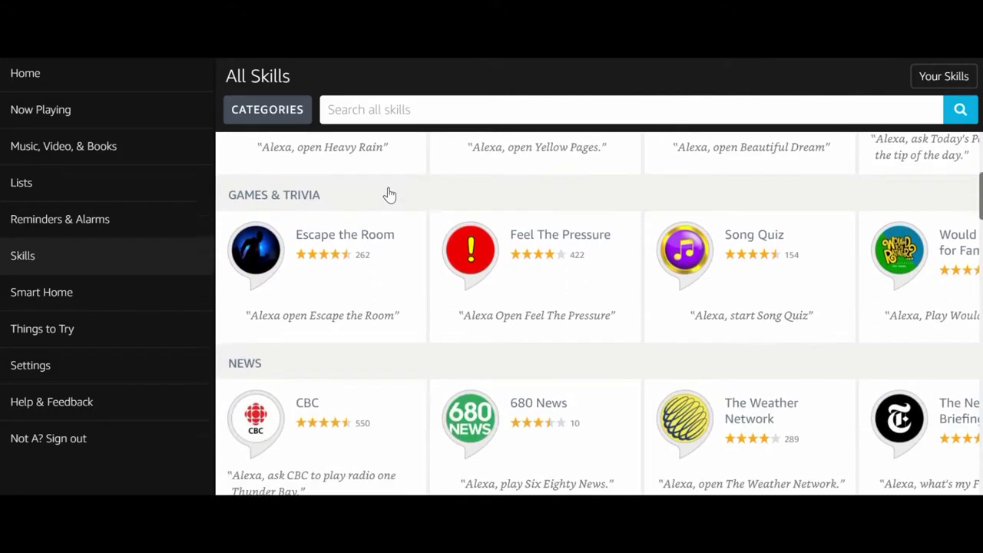
{"action": "scroll", "coordinate": [390, 195], "scroll_direction": "down", "scroll_amount": 3}
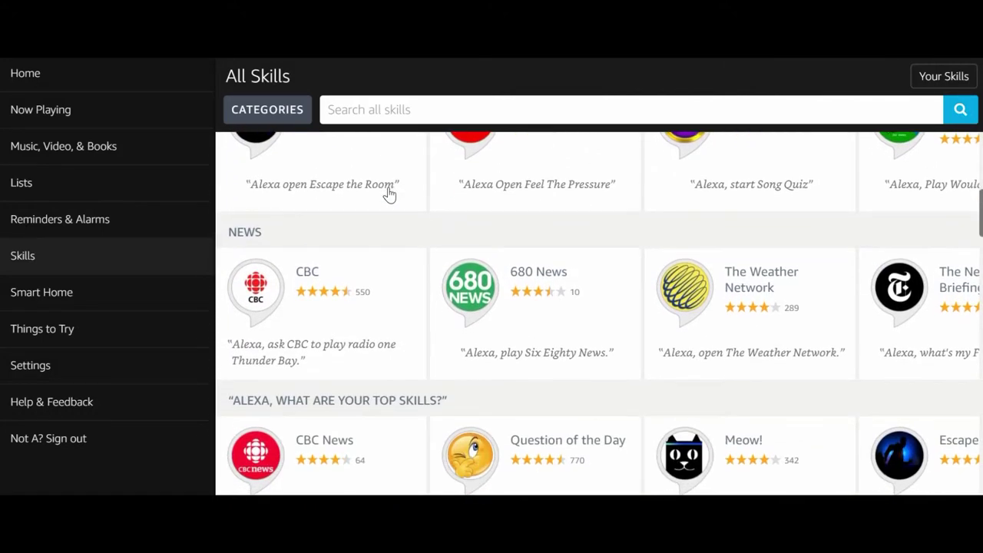
{"action": "scroll", "coordinate": [391, 193], "scroll_direction": "down", "scroll_amount": 3}
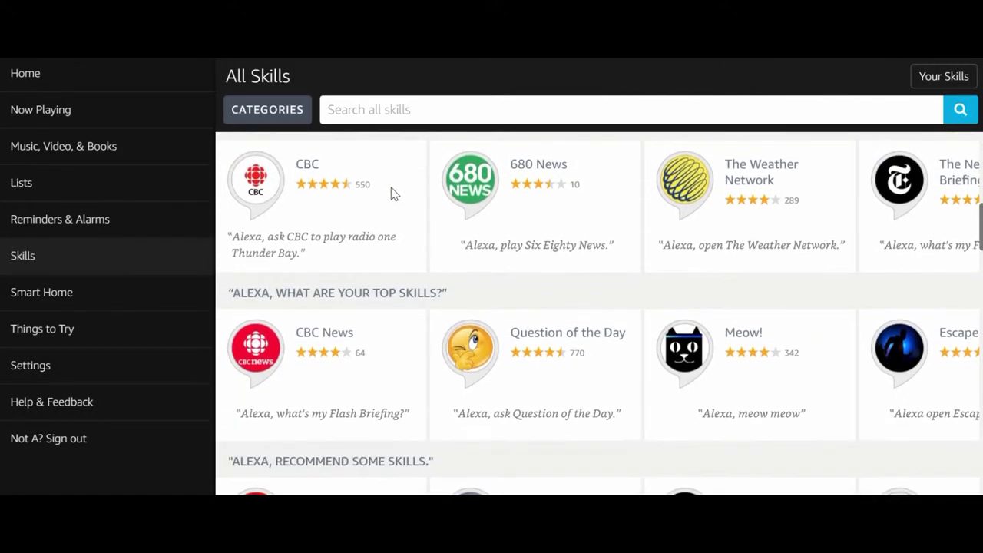
{"action": "scroll", "coordinate": [390, 195], "scroll_direction": "down", "scroll_amount": 4}
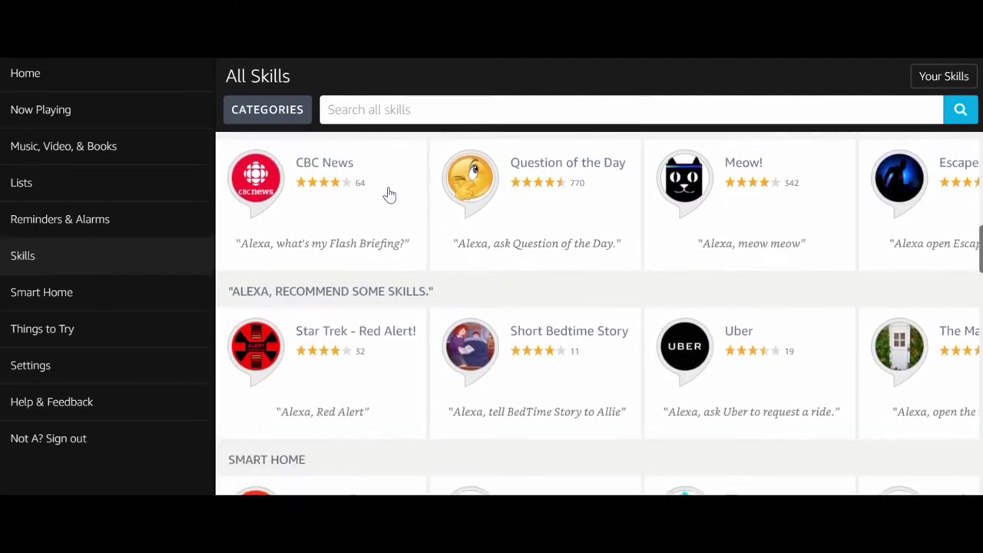
{"action": "scroll", "coordinate": [390, 194], "scroll_direction": "down", "scroll_amount": 3}
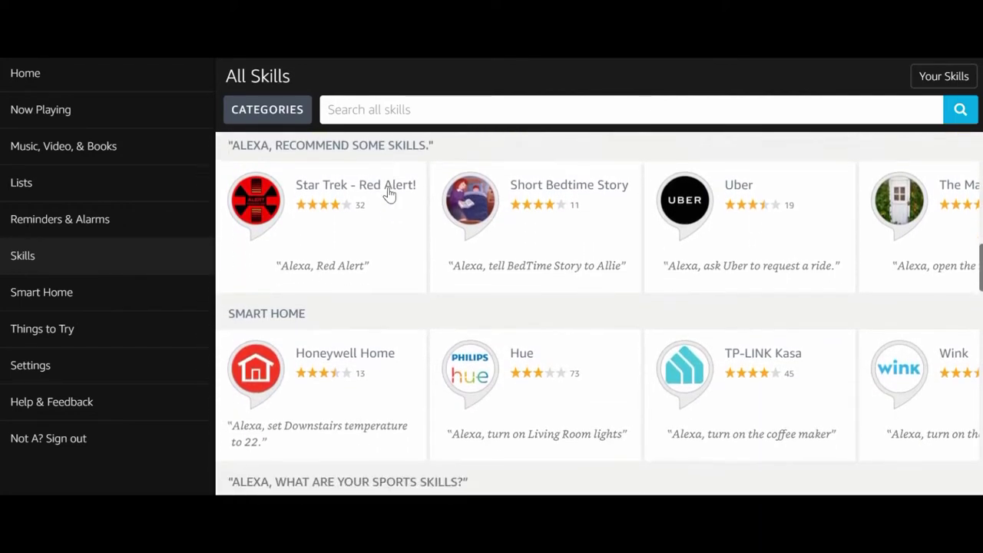
{"action": "scroll", "coordinate": [390, 194], "scroll_direction": "down", "scroll_amount": 3}
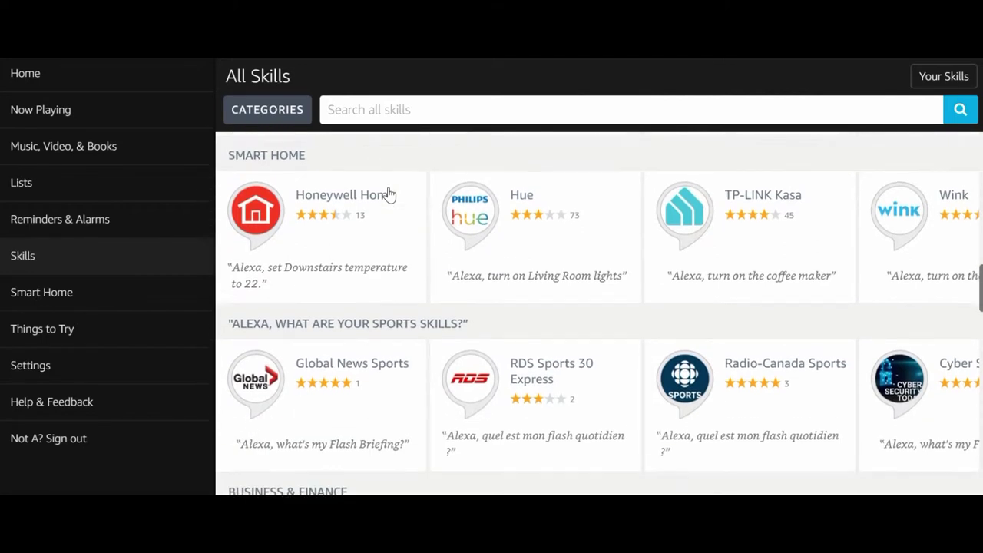
{"action": "scroll", "coordinate": [390, 195], "scroll_direction": "down", "scroll_amount": 3}
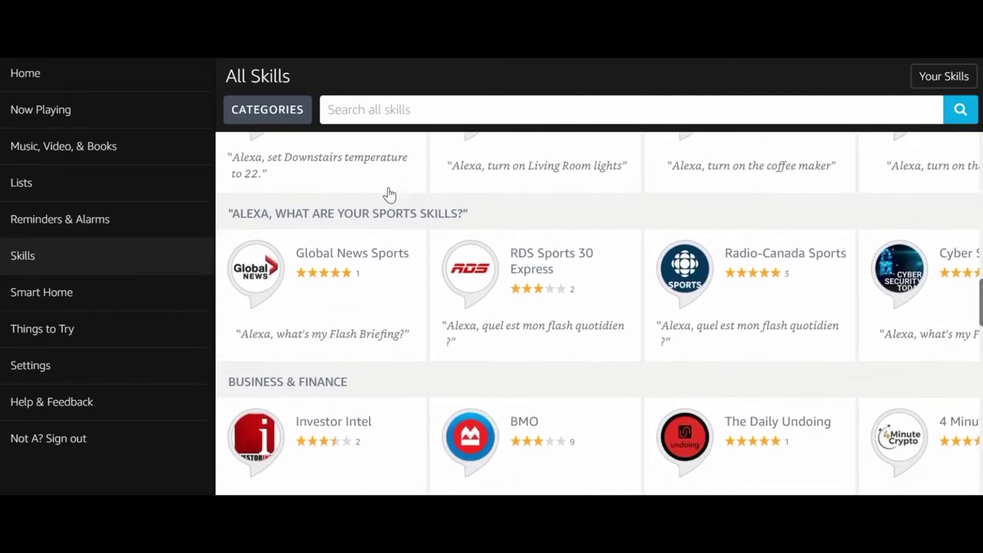
{"action": "scroll", "coordinate": [389, 195], "scroll_direction": "down", "scroll_amount": 3}
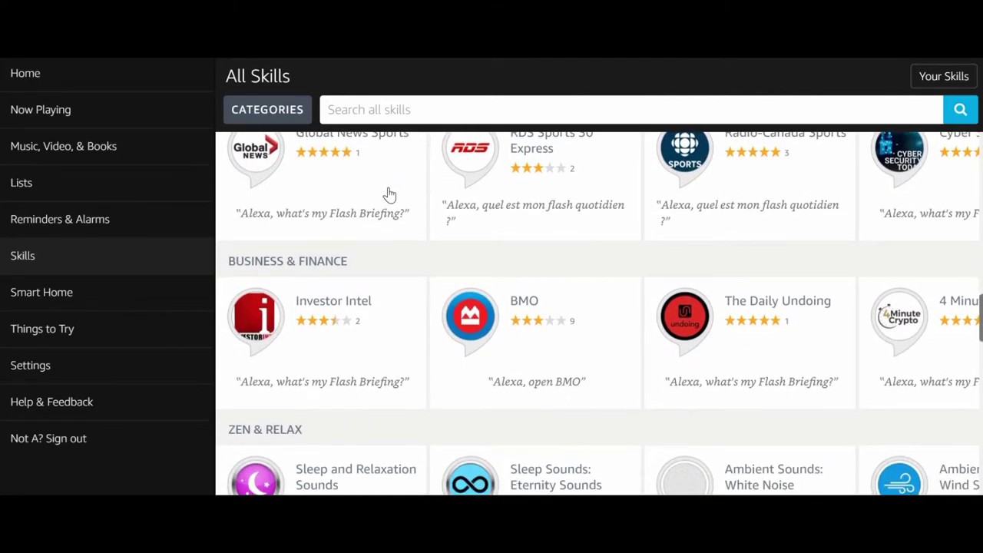
{"action": "scroll", "coordinate": [389, 194], "scroll_direction": "down", "scroll_amount": 4}
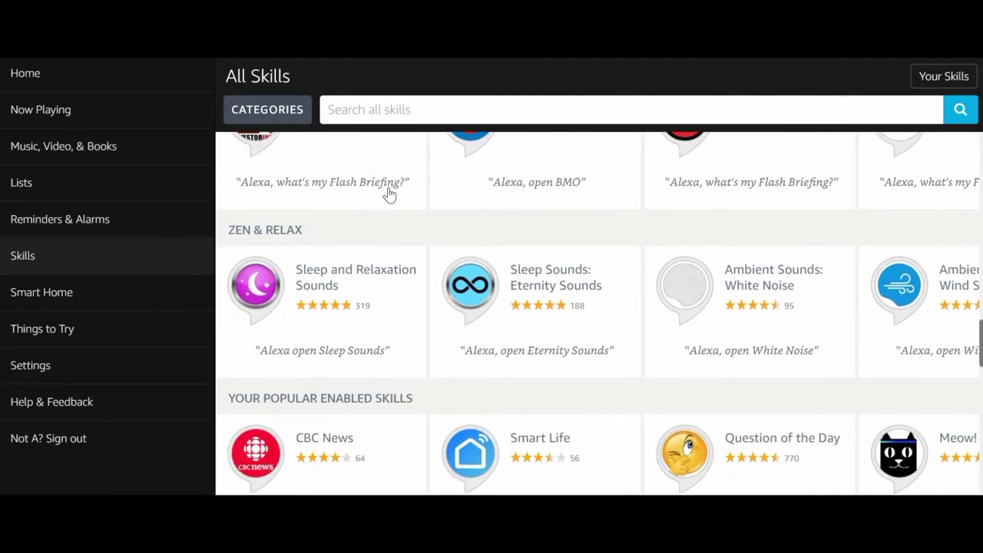
{"action": "scroll", "coordinate": [389, 195], "scroll_direction": "down", "scroll_amount": 4}
{"action": "scroll", "coordinate": [389, 194], "scroll_direction": "down", "scroll_amount": 4}
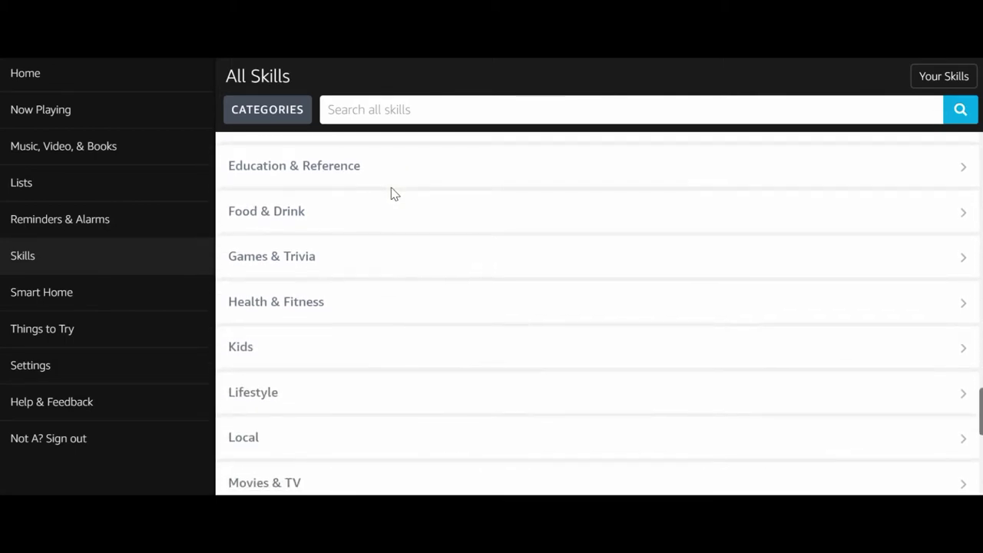
{"action": "scroll", "coordinate": [391, 188], "scroll_direction": "down", "scroll_amount": 3}
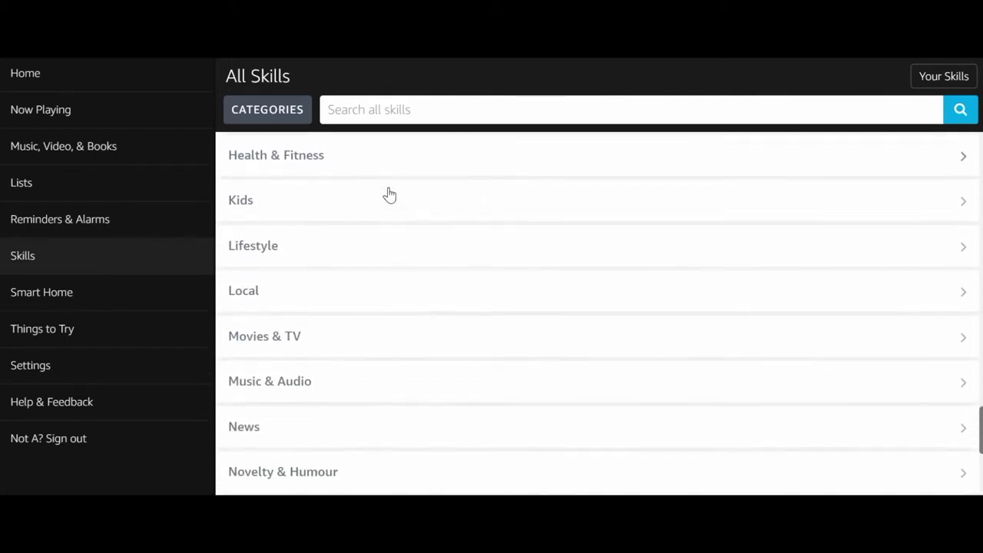
{"action": "scroll", "coordinate": [389, 195], "scroll_direction": "down", "scroll_amount": 3}
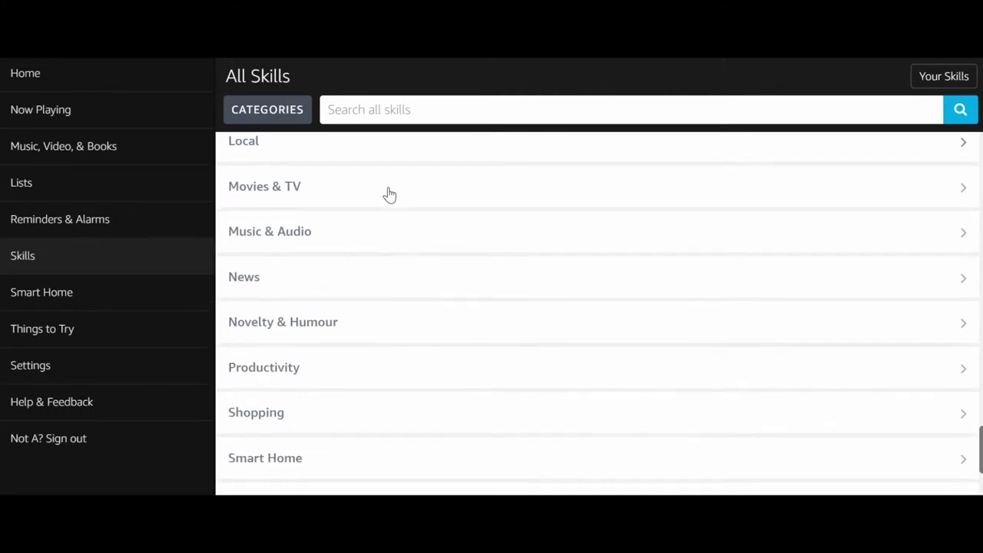
{"action": "scroll", "coordinate": [389, 194], "scroll_direction": "down", "scroll_amount": 4}
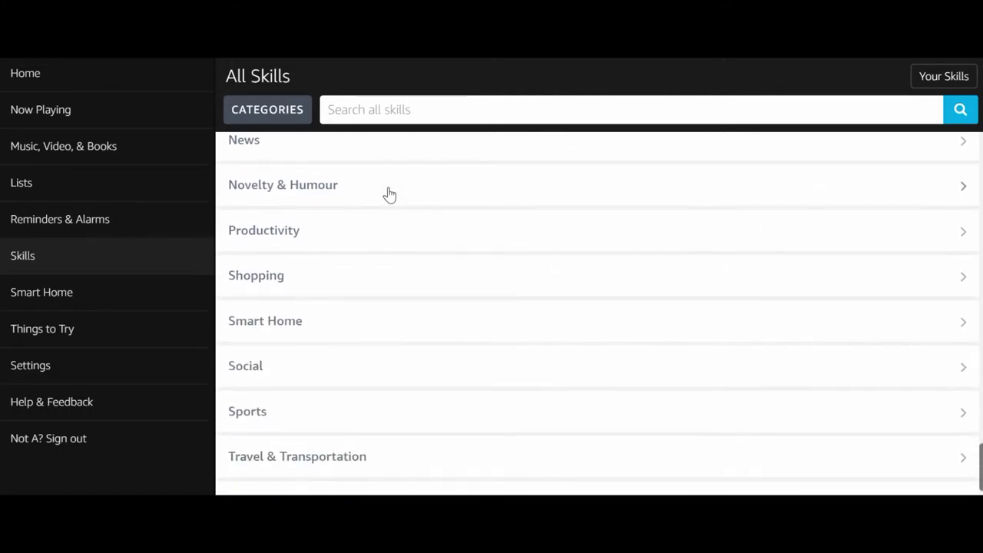
- Open the Alexa Settings and look through the devices, audio groups, Alexa Preferences and Alexa Account options
{"action": "scroll", "coordinate": [389, 194], "scroll_direction": "down", "scroll_amount": 1}
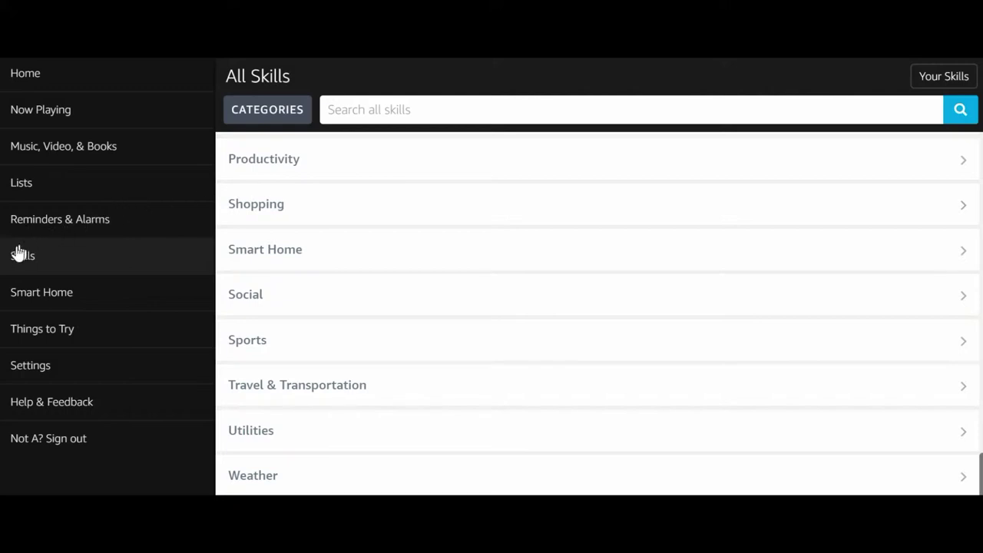
{"action": "left_click", "coordinate": [18, 366]}
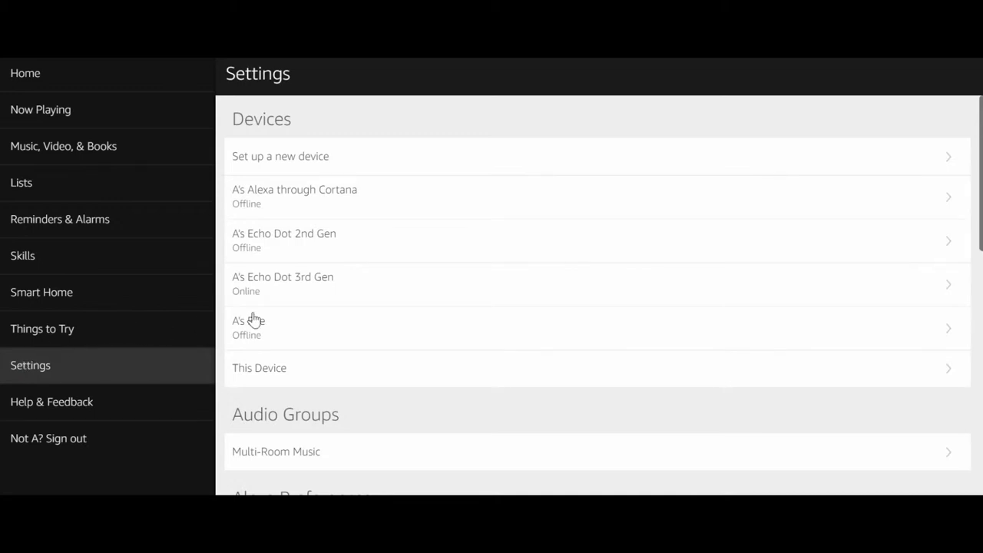
{"action": "scroll", "coordinate": [350, 337], "scroll_direction": "down", "scroll_amount": 3}
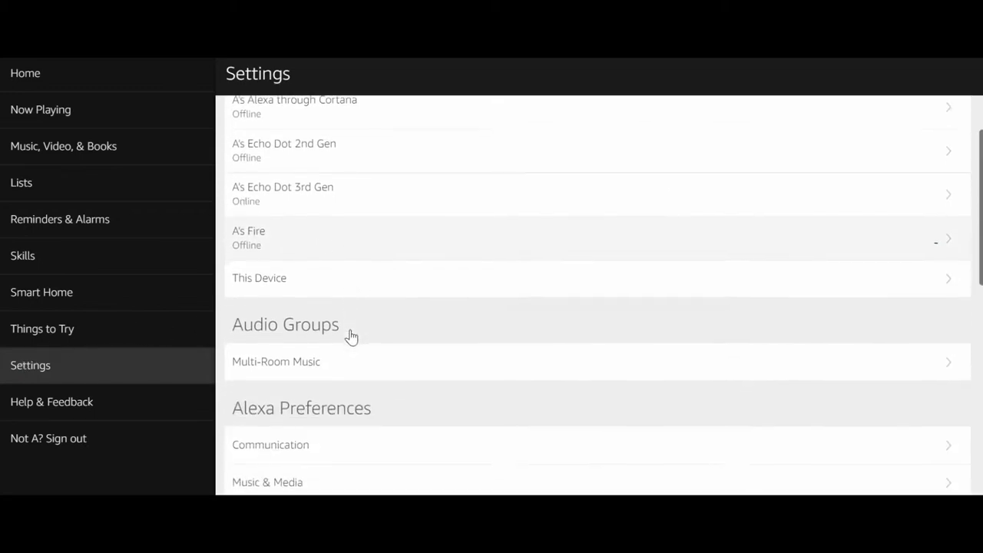
{"action": "scroll", "coordinate": [351, 337], "scroll_direction": "down", "scroll_amount": 3}
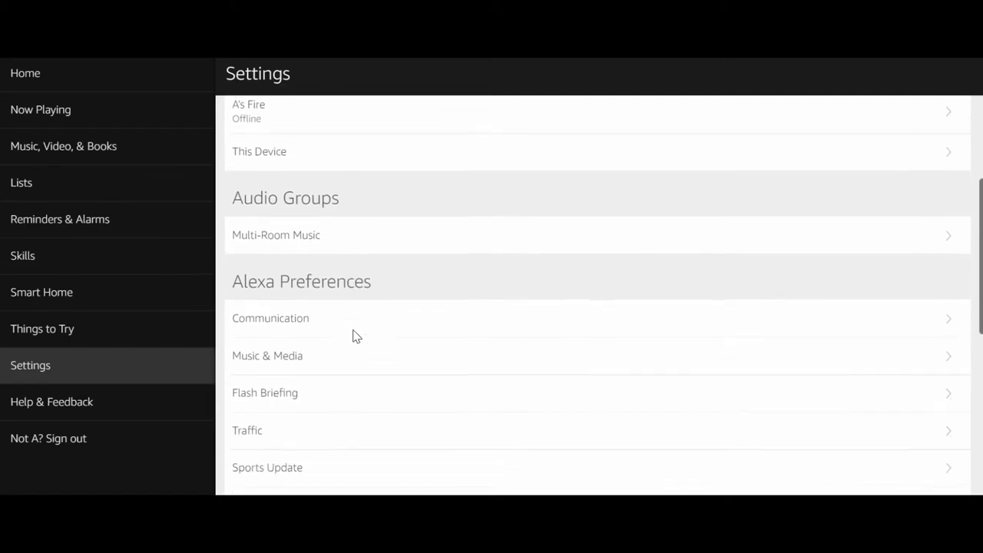
{"action": "scroll", "coordinate": [354, 336], "scroll_direction": "down", "scroll_amount": 3}
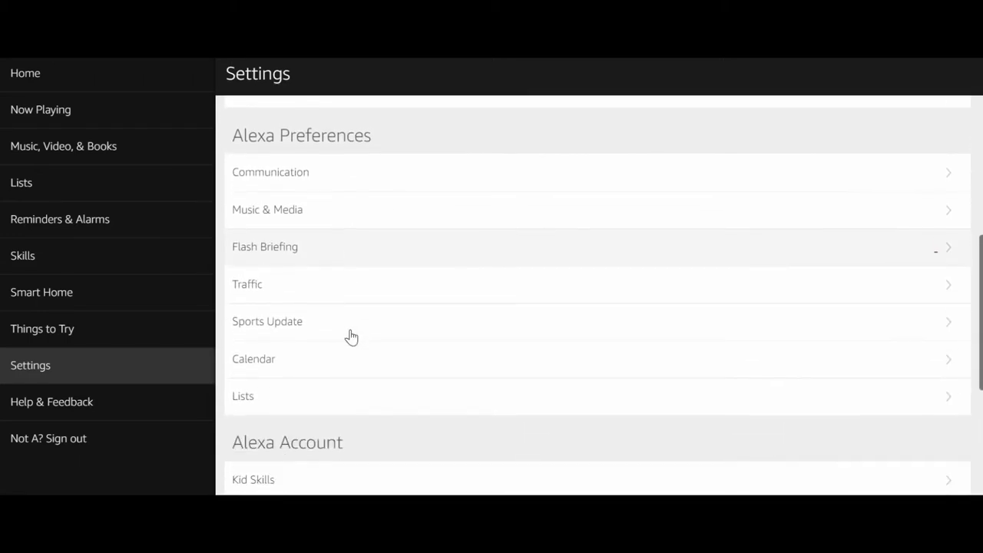
{"action": "scroll", "coordinate": [351, 337], "scroll_direction": "down", "scroll_amount": 3}
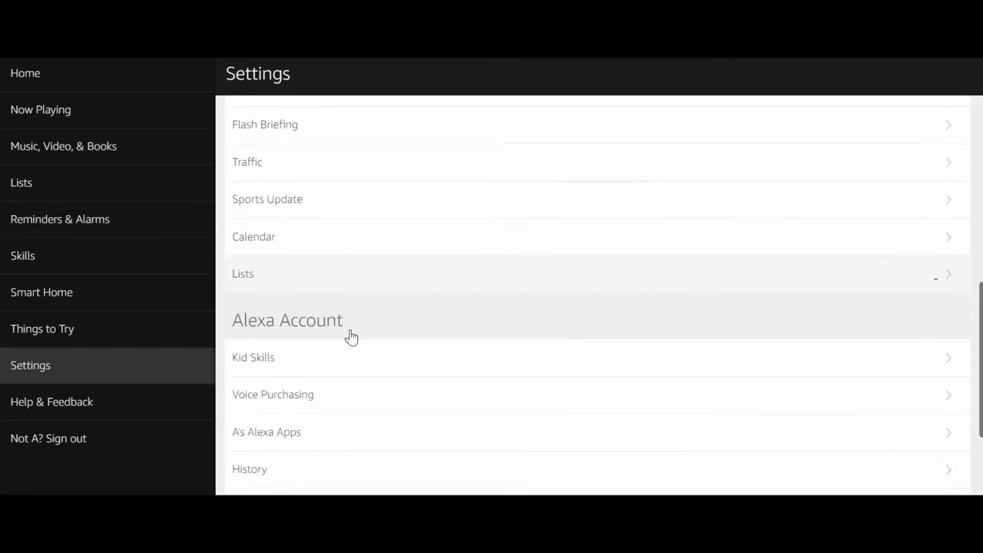
{"action": "scroll", "coordinate": [351, 337], "scroll_direction": "down", "scroll_amount": 3}
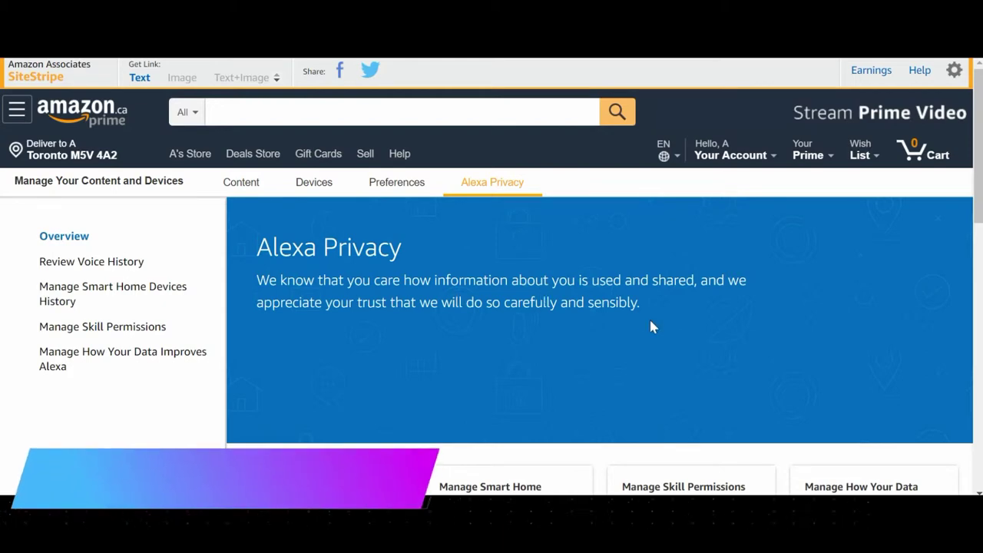
- From the Alexa Privacy overview, open the Manage How Your Data Improves Alexa settings
{"action": "scroll", "coordinate": [651, 326], "scroll_direction": "down", "scroll_amount": 2}
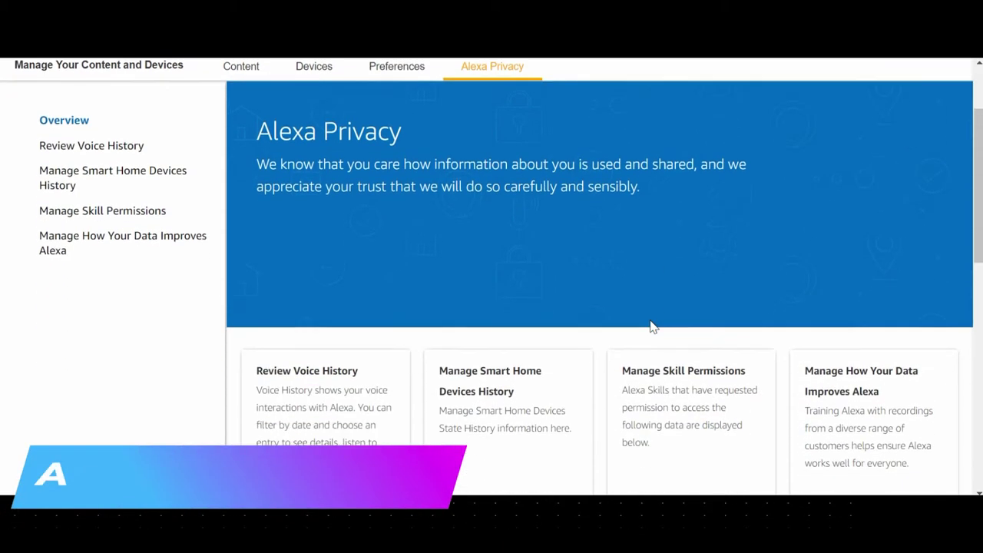
{"action": "scroll", "coordinate": [651, 326], "scroll_direction": "down", "scroll_amount": 1}
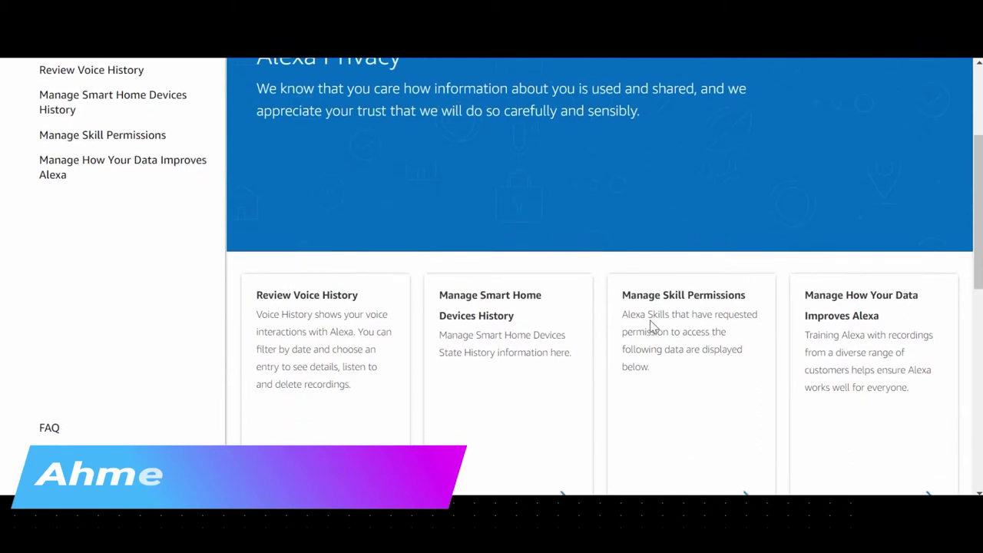
{"action": "scroll", "coordinate": [650, 326], "scroll_direction": "down", "scroll_amount": 1}
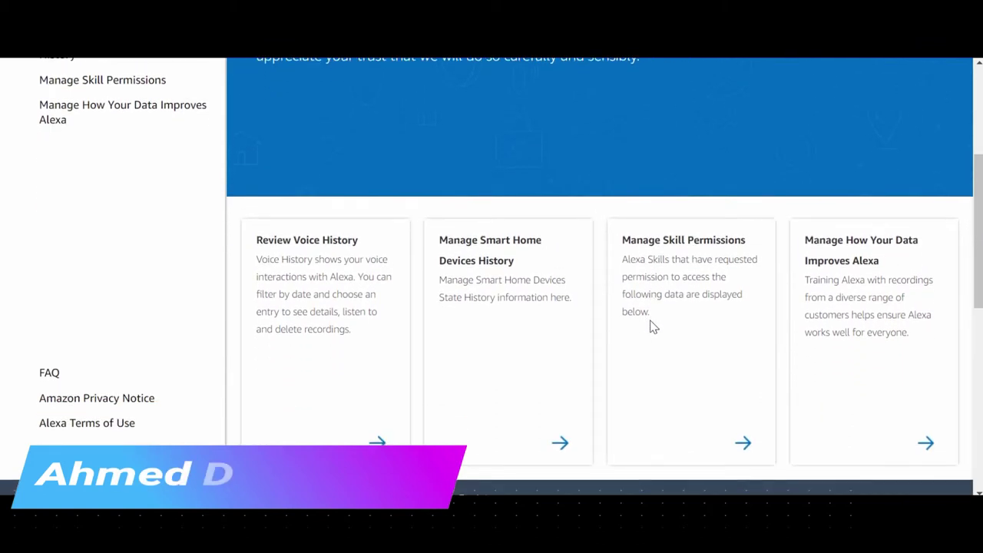
{"action": "scroll", "coordinate": [651, 326], "scroll_direction": "down", "scroll_amount": 1}
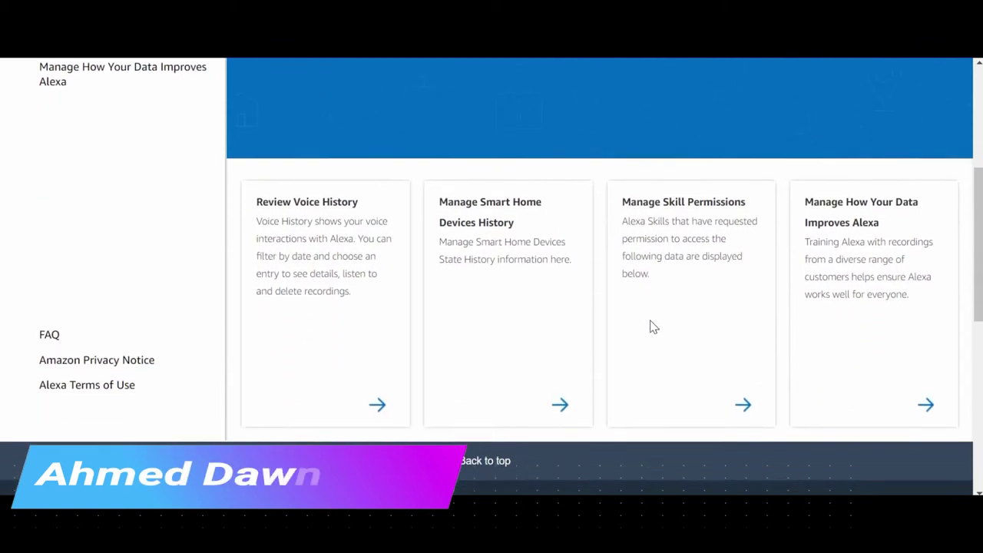
{"action": "scroll", "coordinate": [651, 326], "scroll_direction": "down", "scroll_amount": 1}
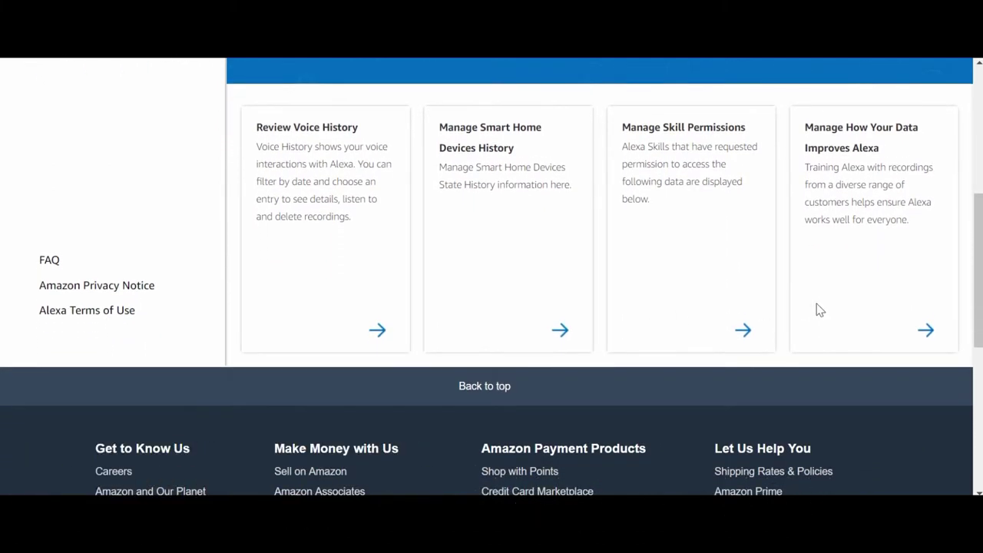
{"action": "left_click", "coordinate": [925, 331]}
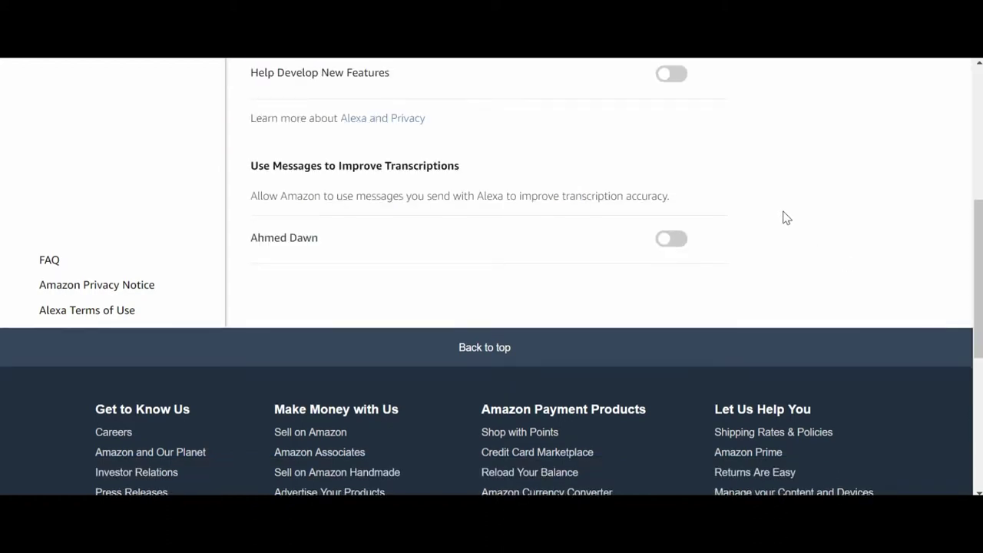
- Examine the Use Voice Recordings to Help Develop New Features section and its Help Develop New Features option
{"action": "scroll", "coordinate": [786, 218], "scroll_direction": "up", "scroll_amount": 2}
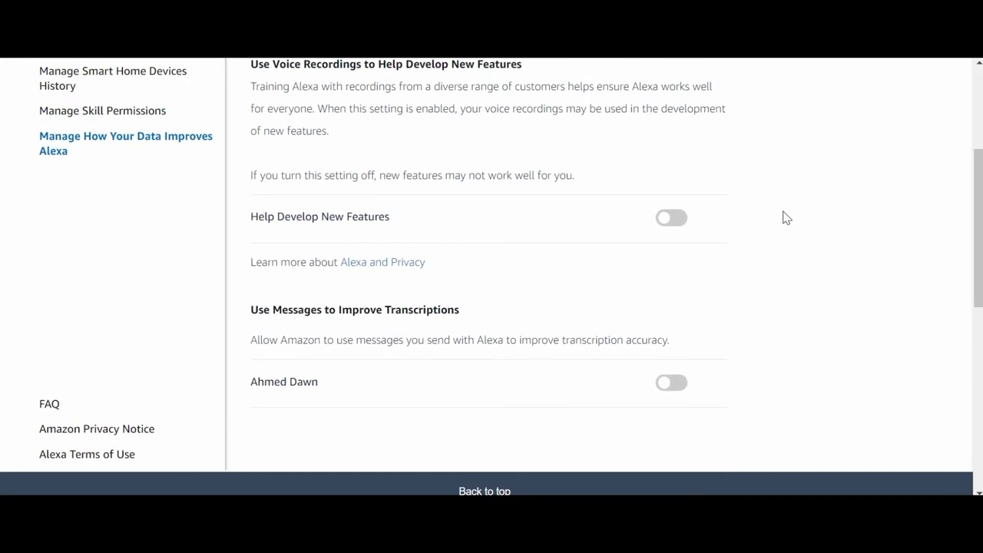
{"action": "scroll", "coordinate": [786, 219], "scroll_direction": "up", "scroll_amount": 3}
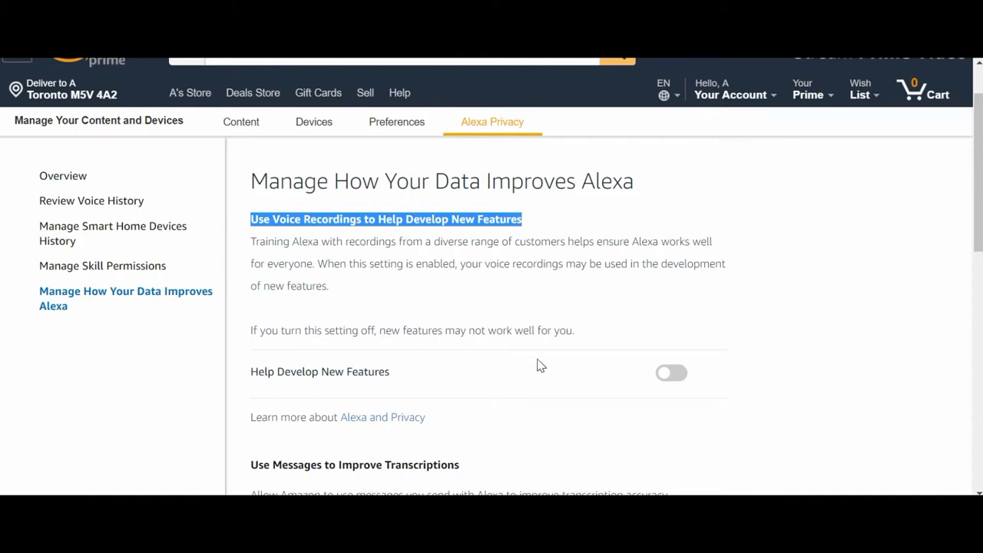
{"action": "scroll", "coordinate": [540, 366], "scroll_direction": "down", "scroll_amount": 1}
{"action": "left_click", "coordinate": [522, 273]}
- Examine the Use Messages to Improve Transcriptions section and review the Help Develop New Features option again
{"action": "scroll", "coordinate": [522, 272], "scroll_direction": "down", "scroll_amount": 3}
{"action": "scroll", "coordinate": [521, 273], "scroll_direction": "down", "scroll_amount": 2}
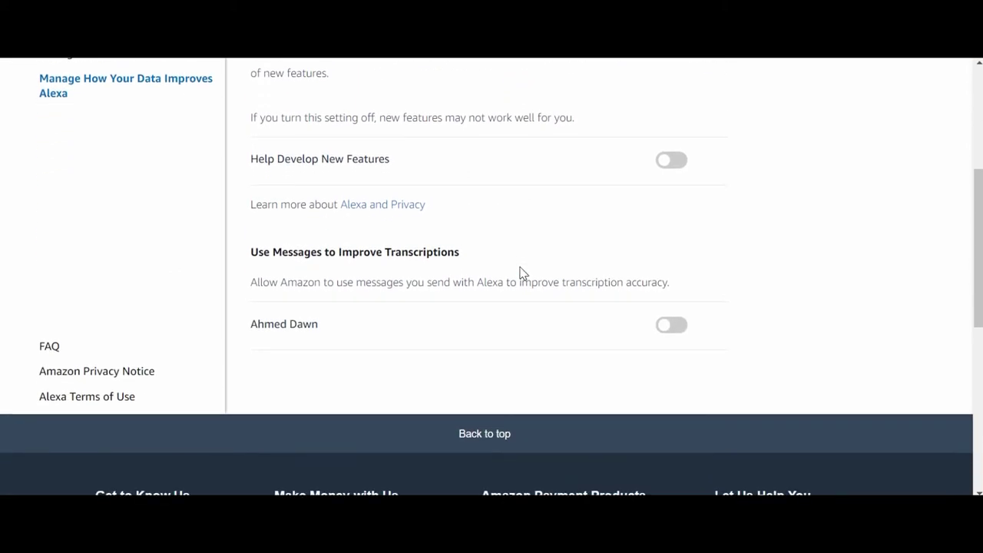
{"action": "scroll", "coordinate": [522, 273], "scroll_direction": "down", "scroll_amount": 2}
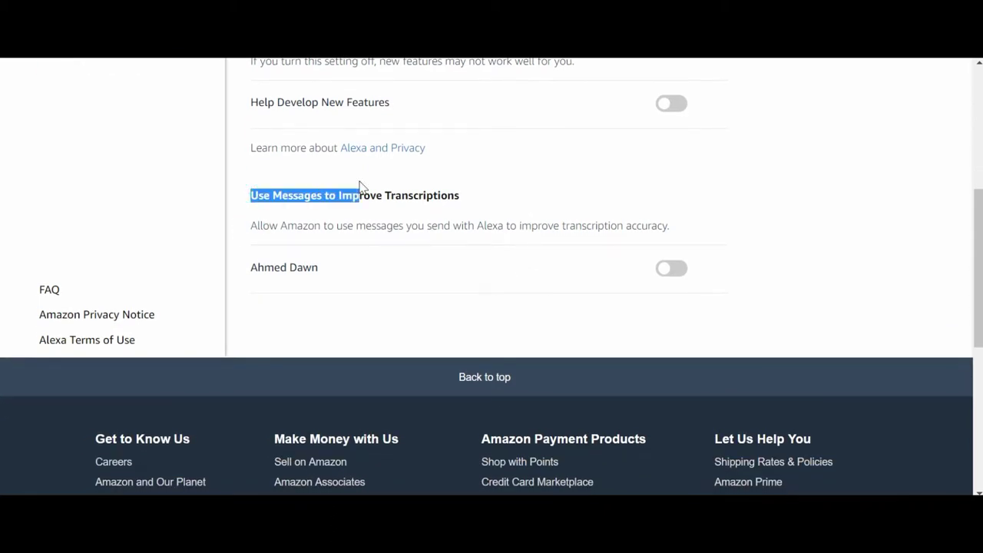
{"action": "scroll", "coordinate": [666, 186], "scroll_direction": "down", "scroll_amount": 1}
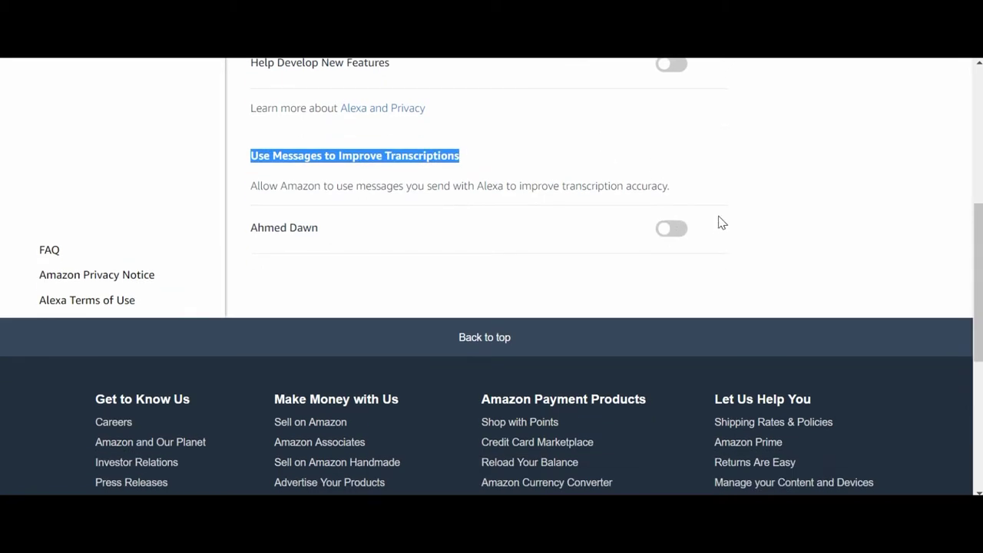
{"action": "scroll", "coordinate": [722, 223], "scroll_direction": "up", "scroll_amount": 3}
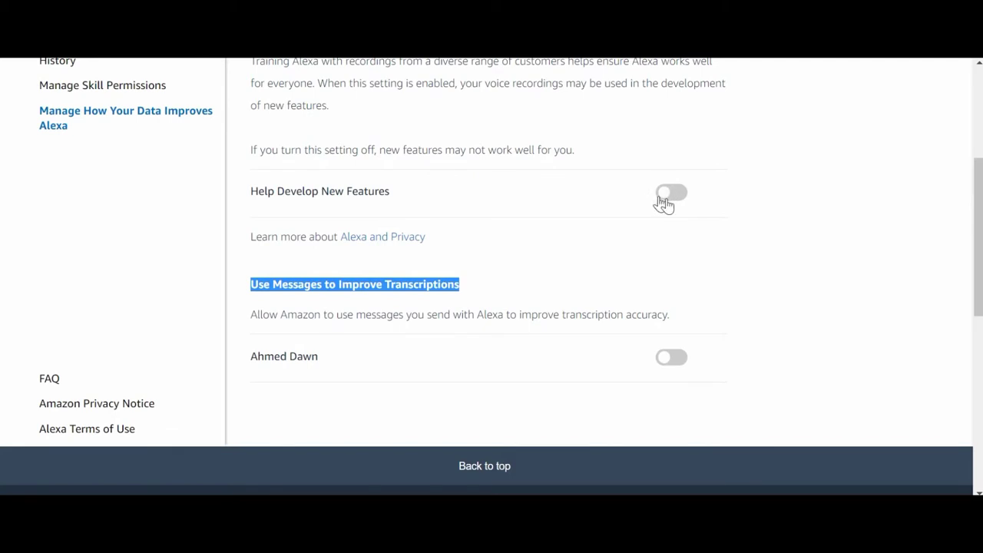
{"action": "scroll", "coordinate": [698, 206], "scroll_direction": "up", "scroll_amount": 3}
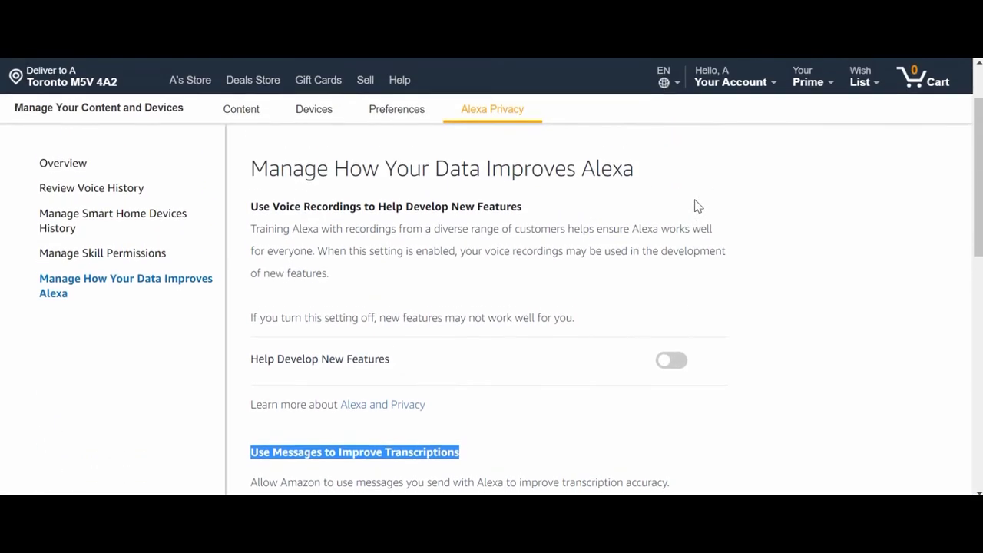
{"action": "scroll", "coordinate": [698, 206], "scroll_direction": "up", "scroll_amount": 2}
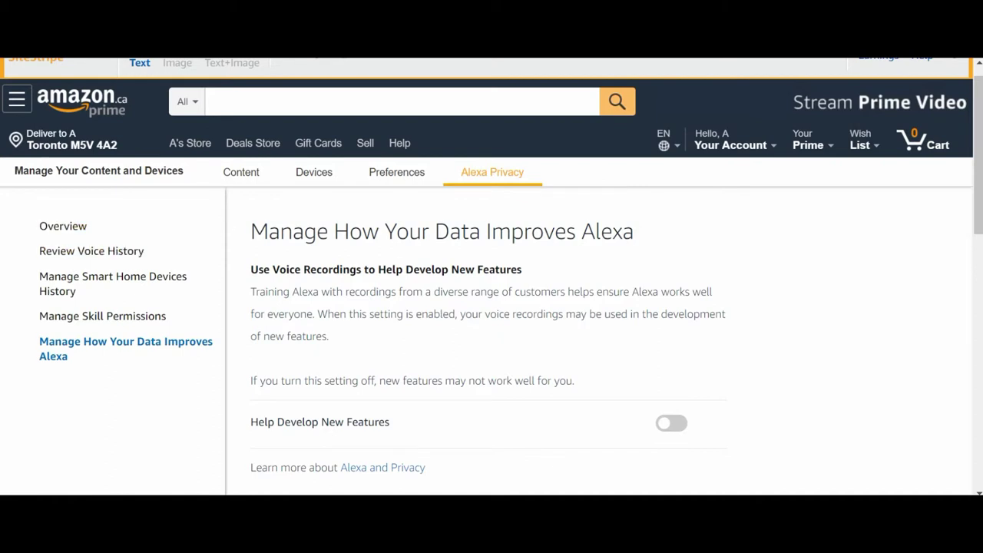
- Return to the Alexa Privacy overview and look through its cards for voice history, smart home, skills and data
{"action": "scroll", "coordinate": [88, 75], "scroll_direction": "down", "scroll_amount": 1}
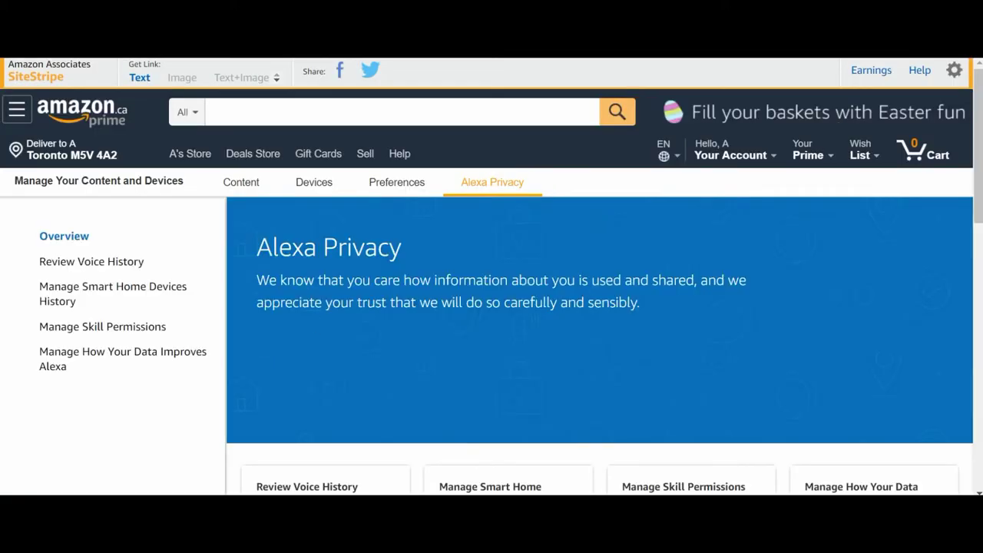
{"action": "scroll", "coordinate": [433, 308], "scroll_direction": "down", "scroll_amount": 2}
{"action": "scroll", "coordinate": [434, 307], "scroll_direction": "down", "scroll_amount": 3}
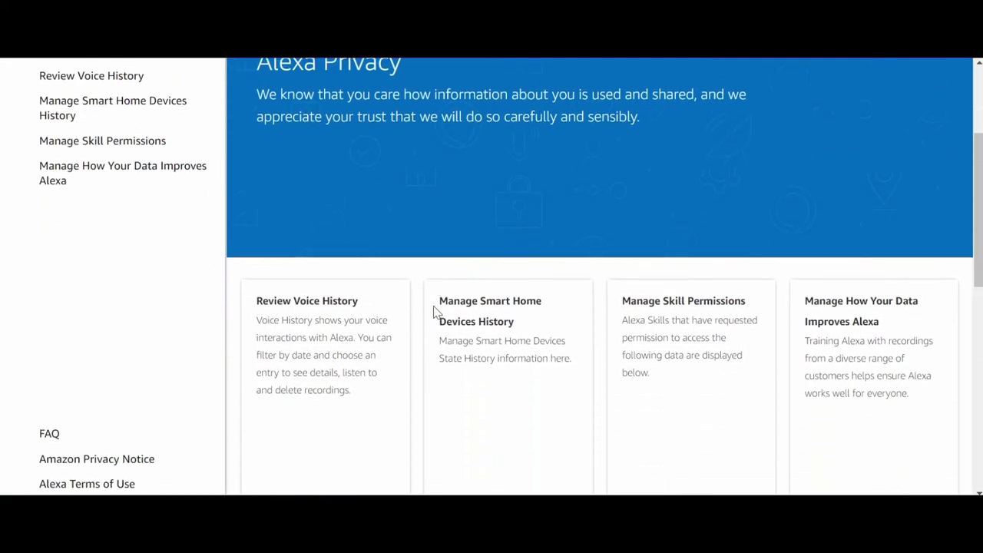
{"action": "scroll", "coordinate": [434, 311], "scroll_direction": "down", "scroll_amount": 1}
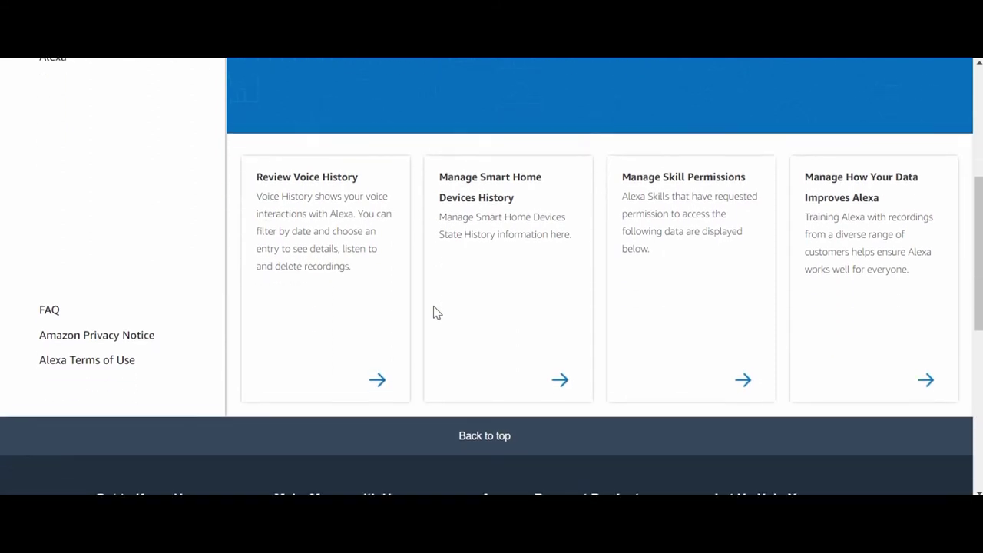